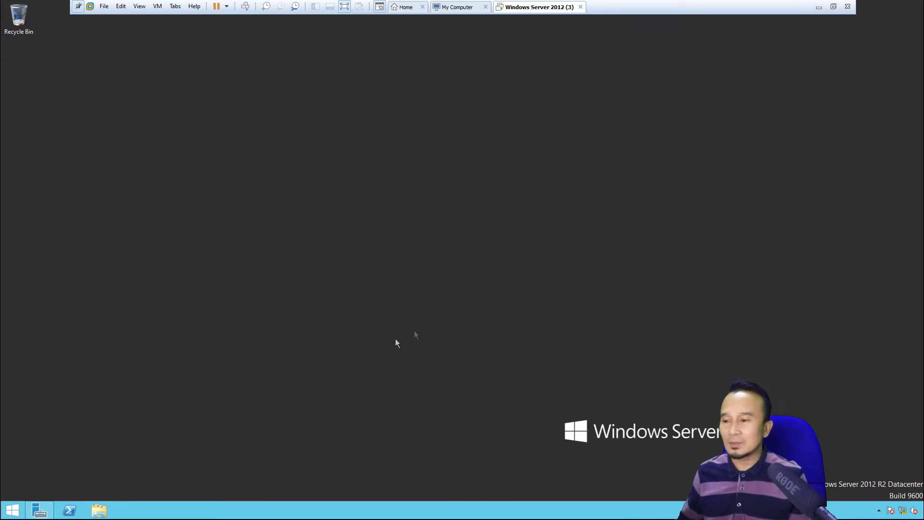
- View the DHCP role page in Server Manager and open the DHCP management console
left_click(39, 514)
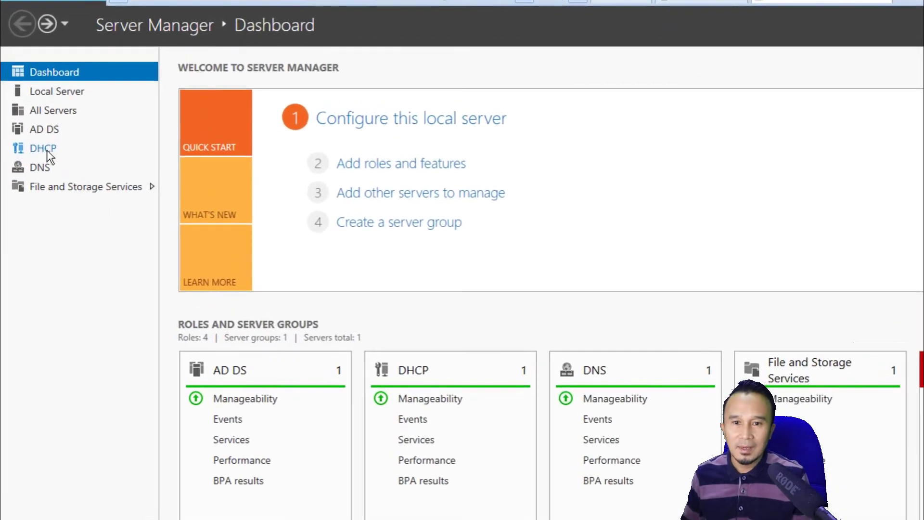
left_click(45, 139)
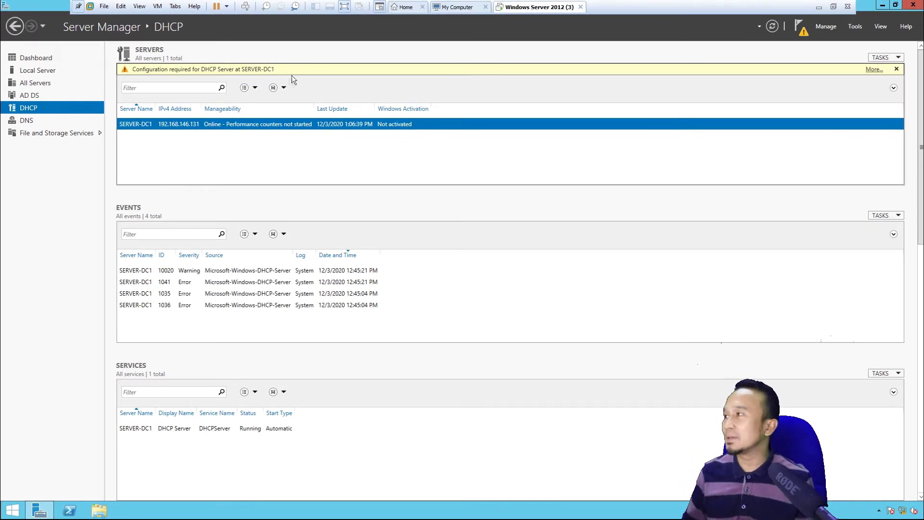
left_click(854, 25)
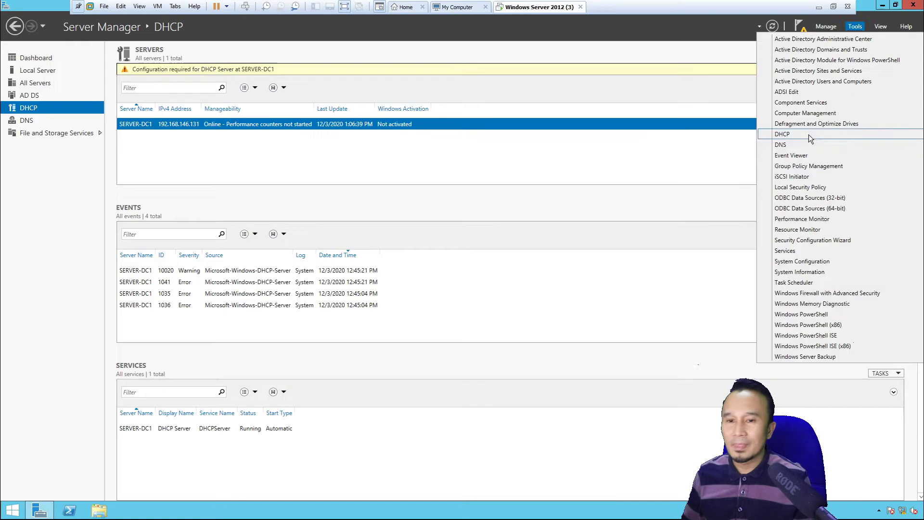
left_click(808, 134)
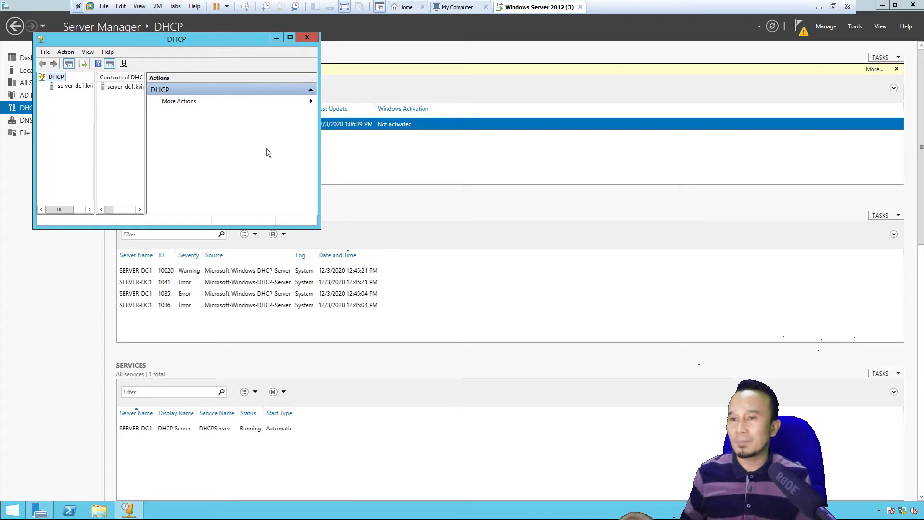
- Enlarge the DHCP console window and widen its tree pane so the full server name fits
left_click_drag(312, 222, 496, 300)
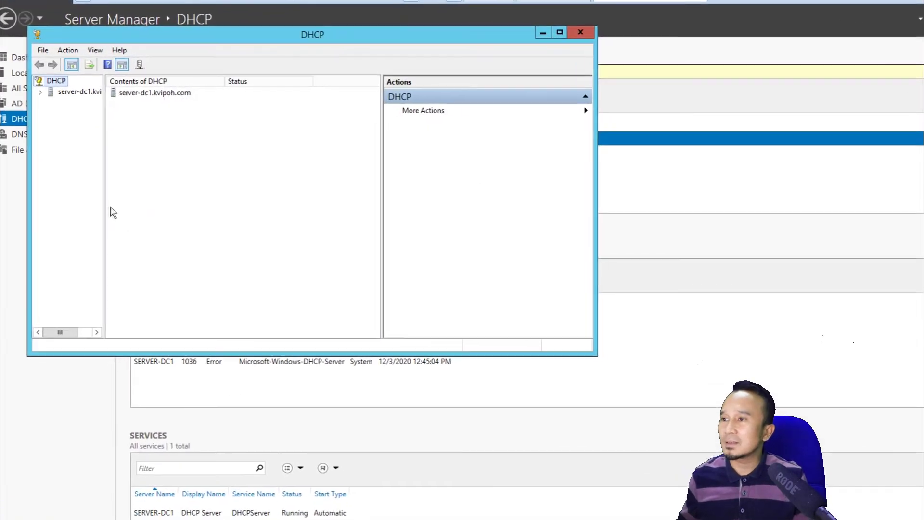
left_click_drag(101, 199, 135, 201)
left_click_drag(157, 240, 165, 247)
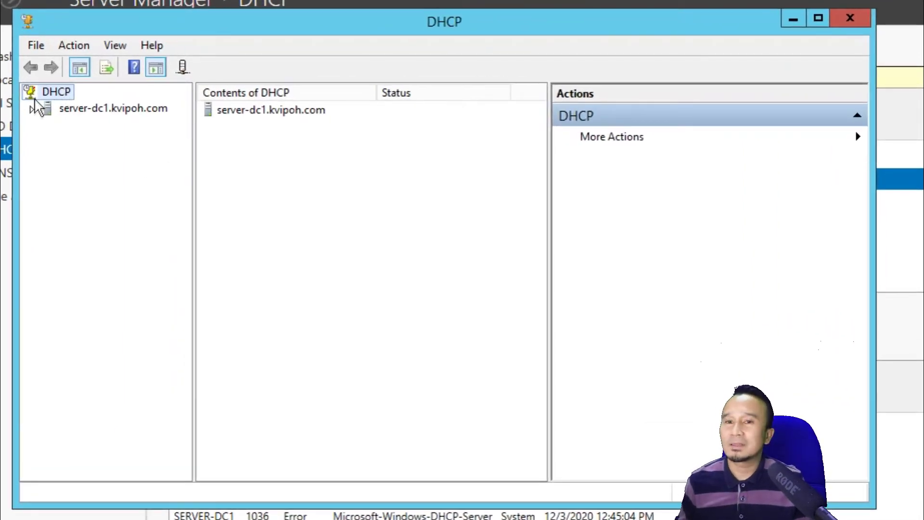
- Start a new IPv4 scope on server-dc1.kvipoh.com and name it Makmal SKOR, leaving the description empty
left_click(33, 111)
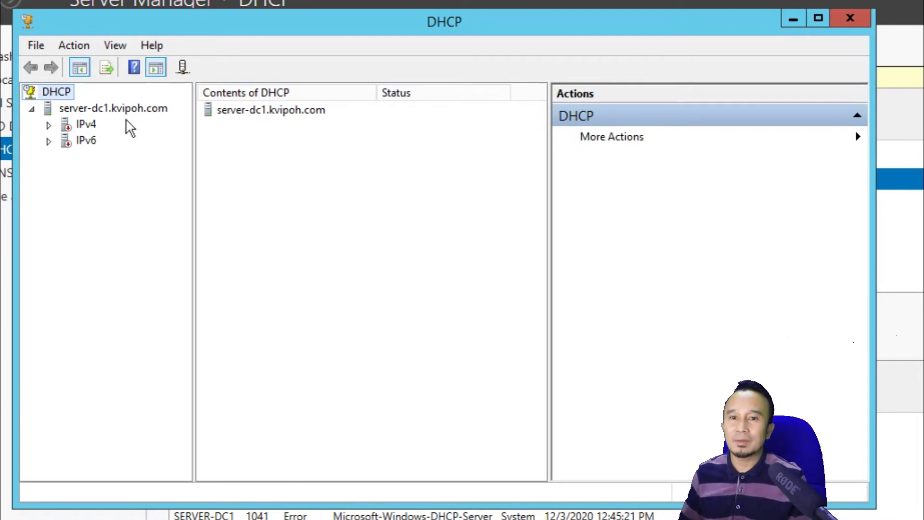
right_click(83, 125)
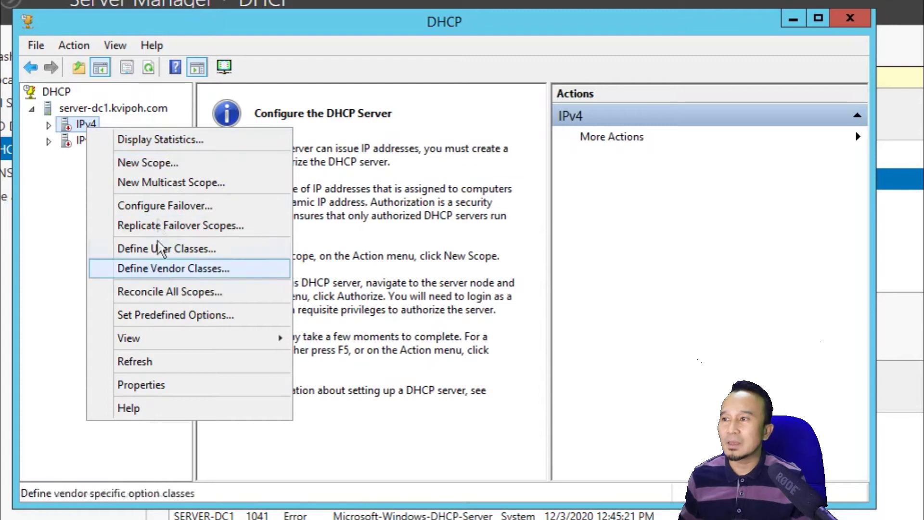
left_click(204, 172)
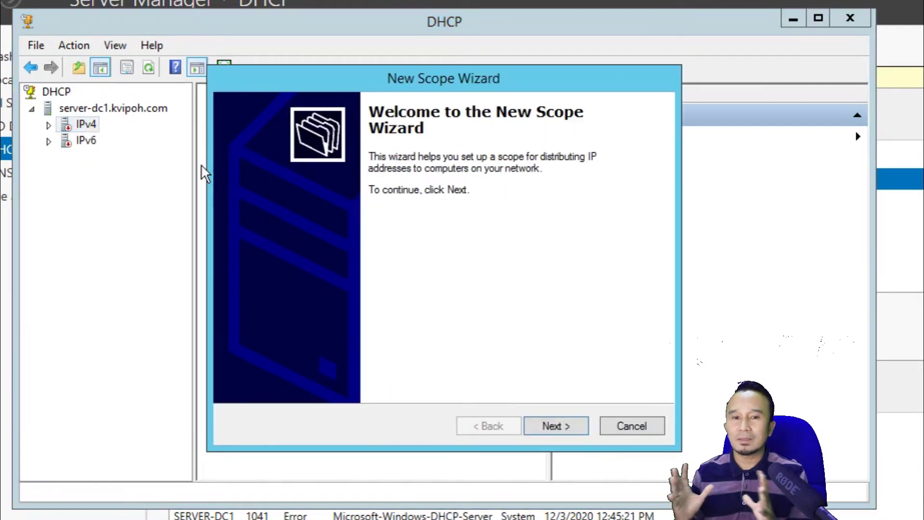
left_click(556, 426)
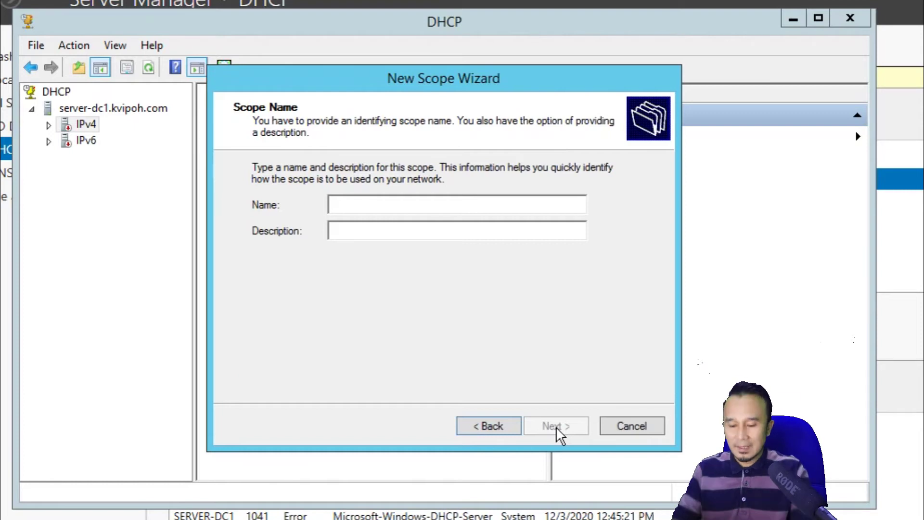
type("Makma")
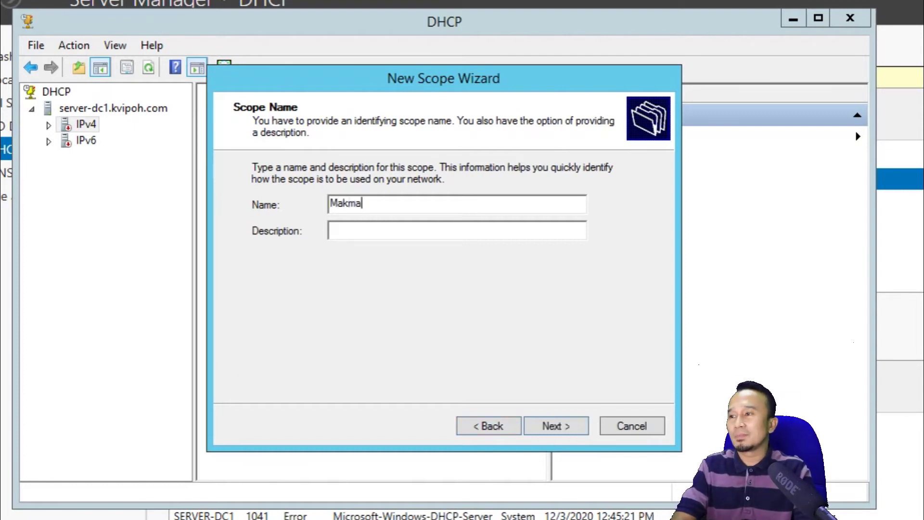
type("l SKOR")
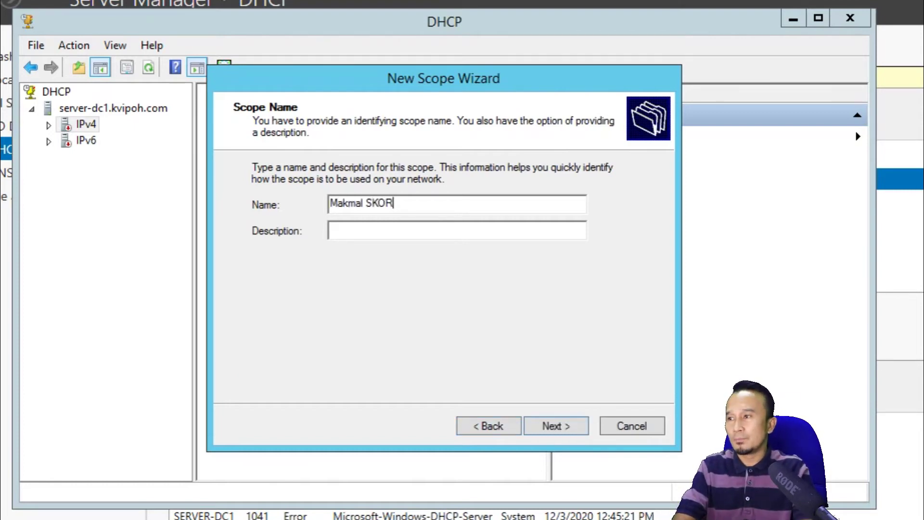
left_click(567, 427)
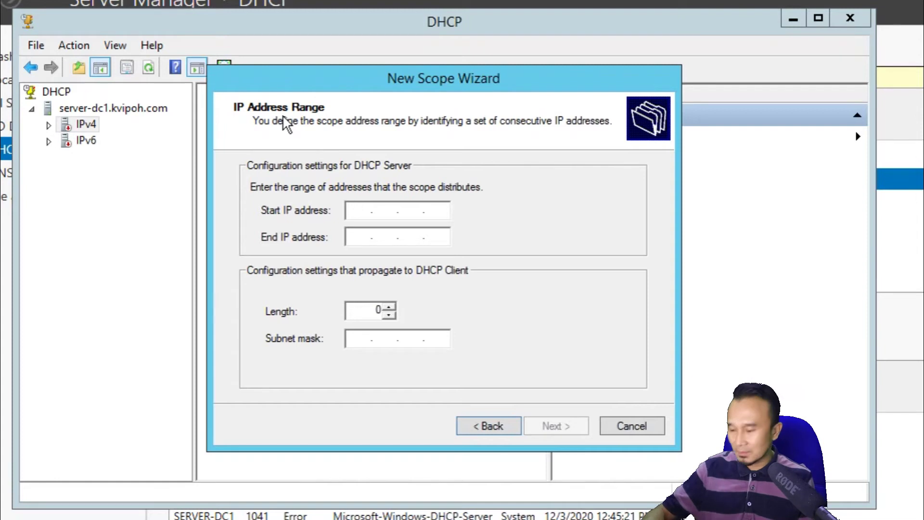
- Set the scope's address range from 192.168.0.100 to 192.168.0.199, accepting the length of 24 and subnet mask 255.255.255.0
type("192.168.0")
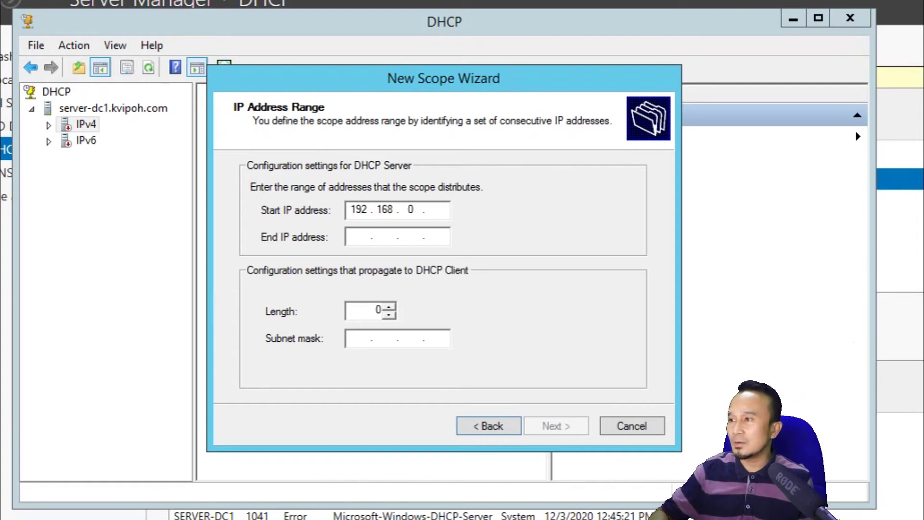
type(".100")
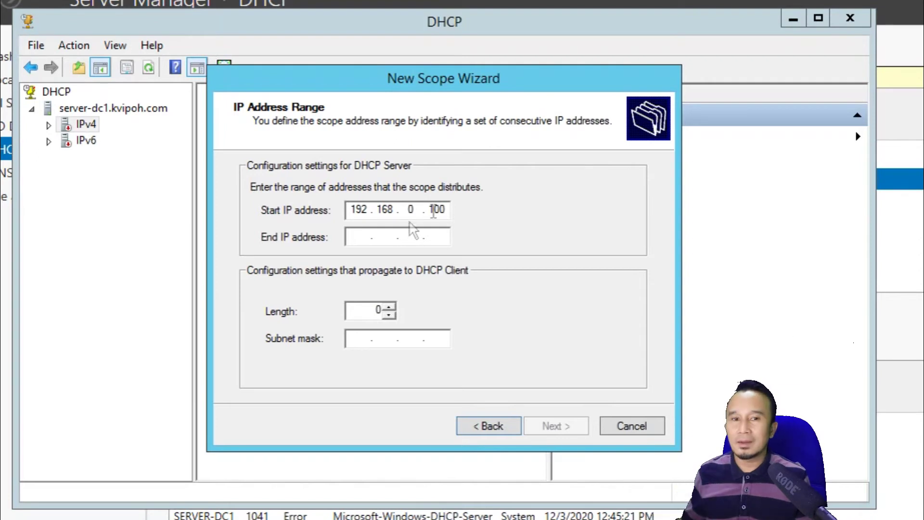
left_click(359, 235)
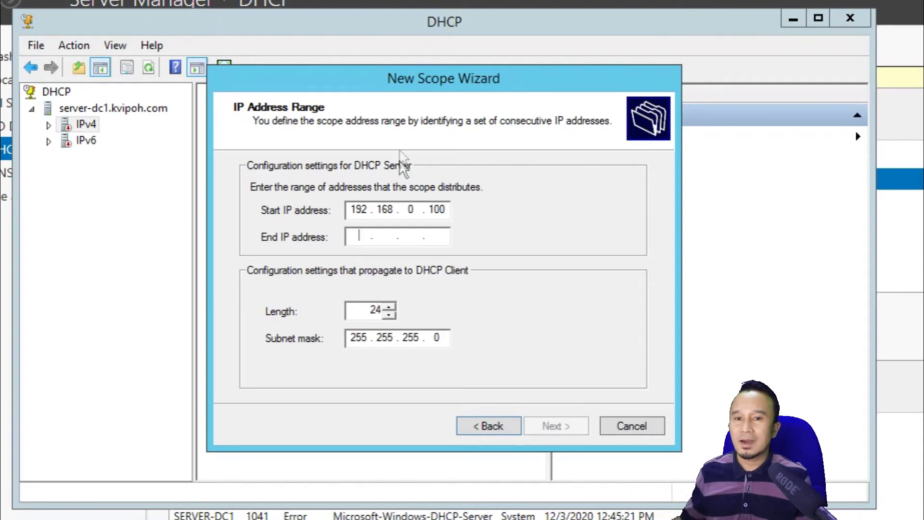
type("192 . 168 . 0 . 199")
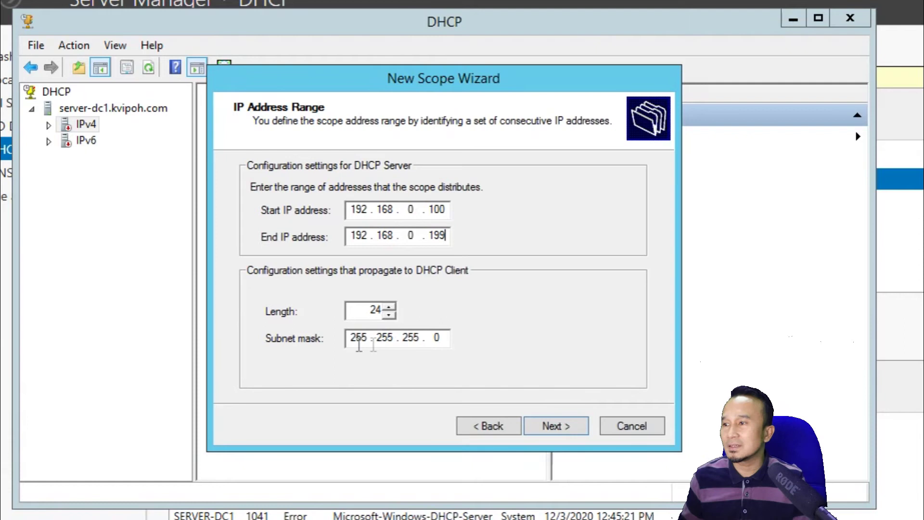
left_click(564, 423)
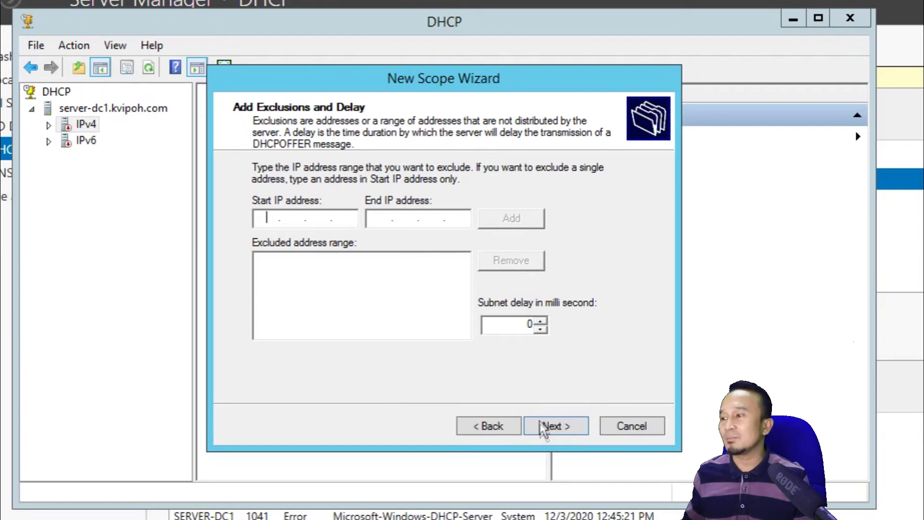
- Skip address exclusions, accept the default lease duration, and choose to configure the scope's DHCP options now
left_click(555, 422)
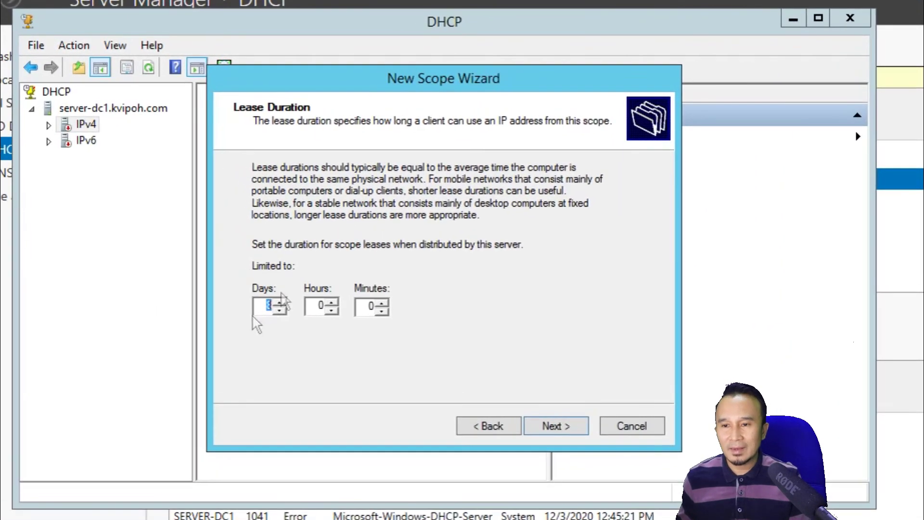
left_click(547, 426)
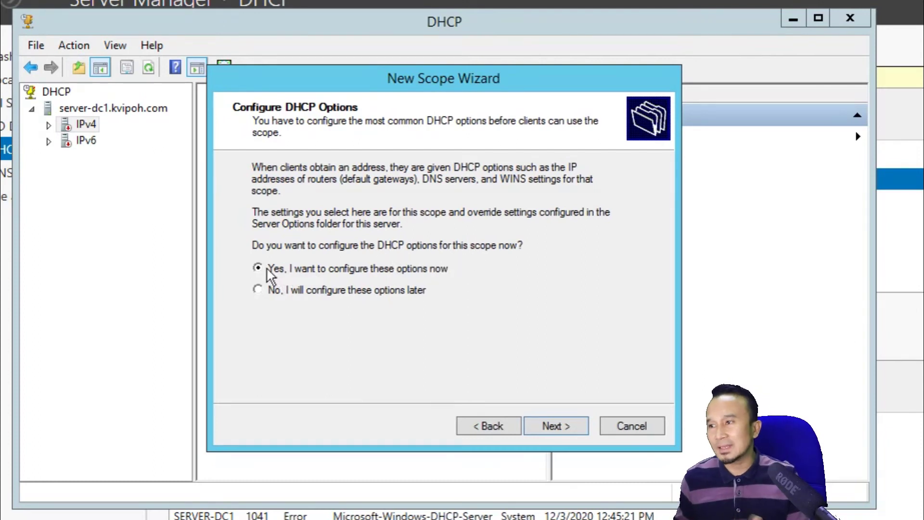
left_click(555, 425)
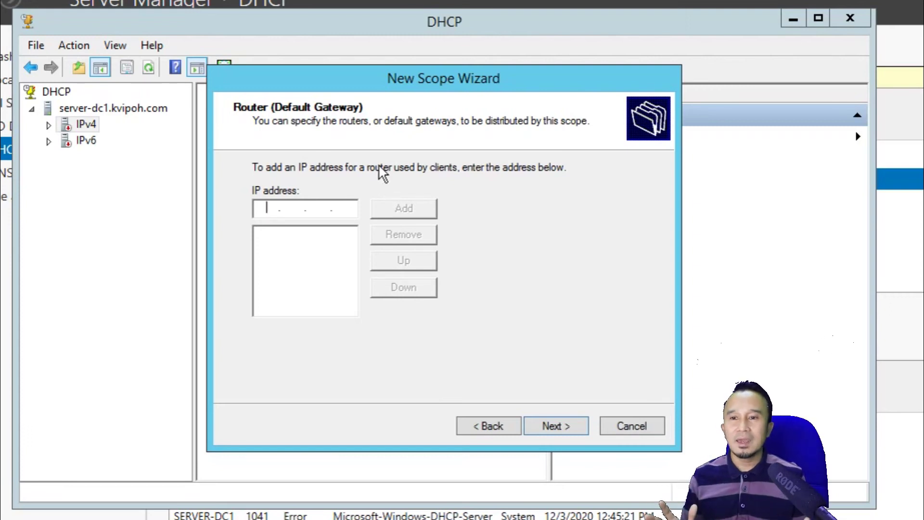
- Add 192.168.0.1 as the default gateway distributed by the scope and continue to the DNS settings
type("192 . ")
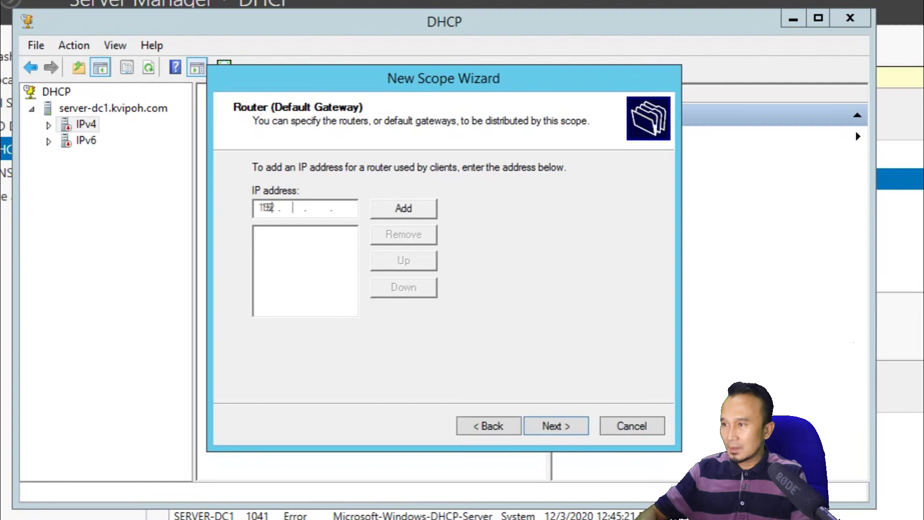
type("168 . 0 ")
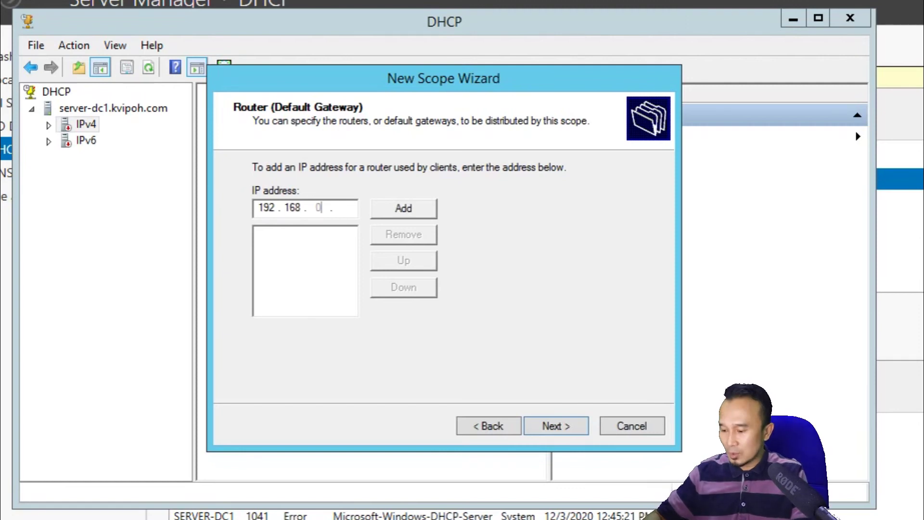
type(". 1")
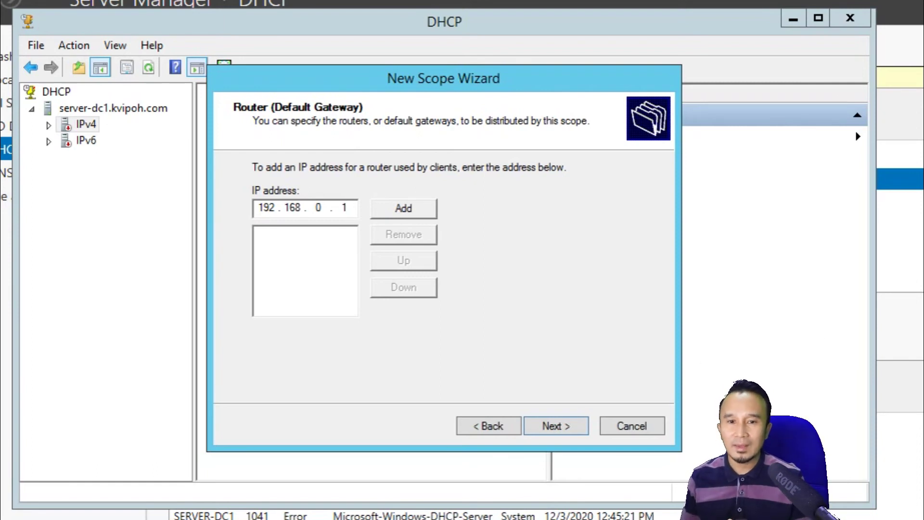
left_click(421, 212)
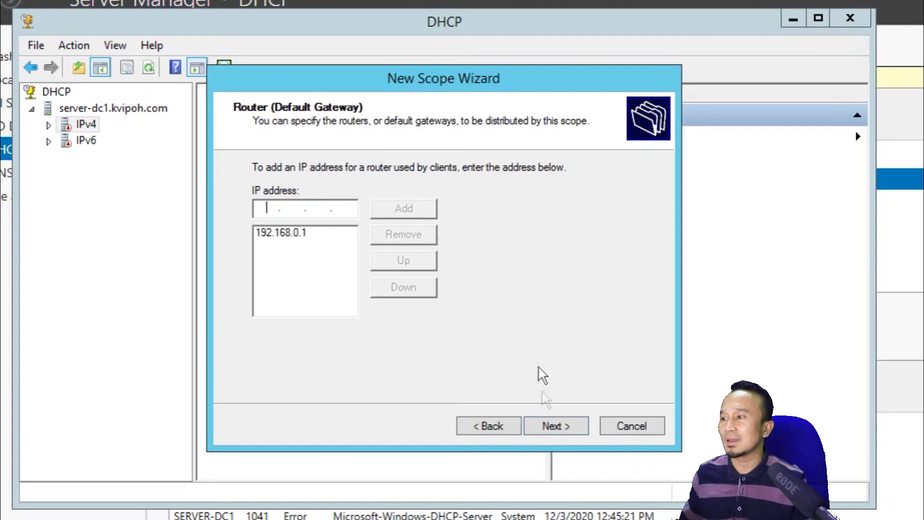
left_click(551, 426)
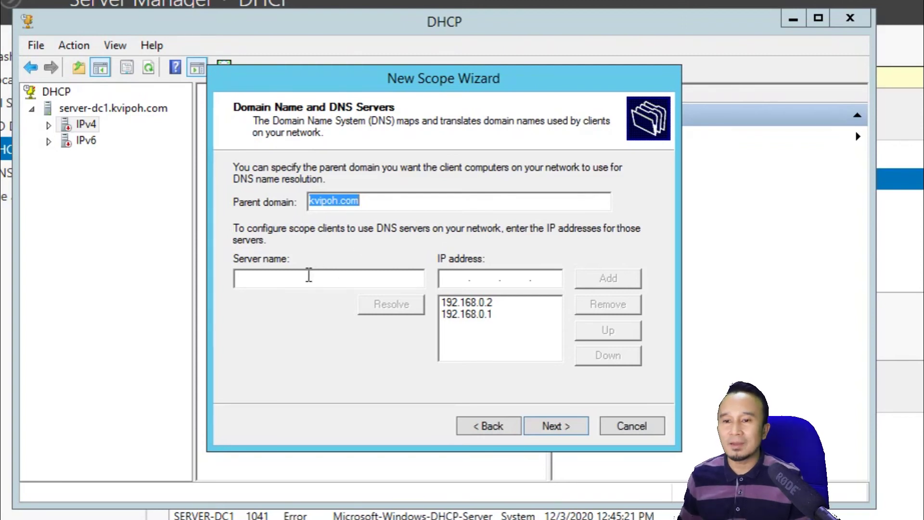
- Try 192.168.0.1 as the first DNS server in the list, and restore 192.168.0.2 to first place
left_click(494, 317)
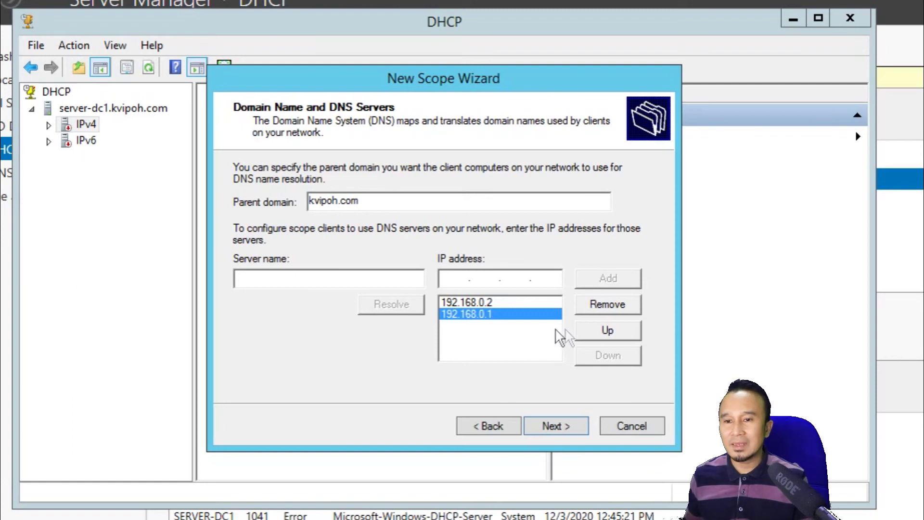
left_click(617, 333)
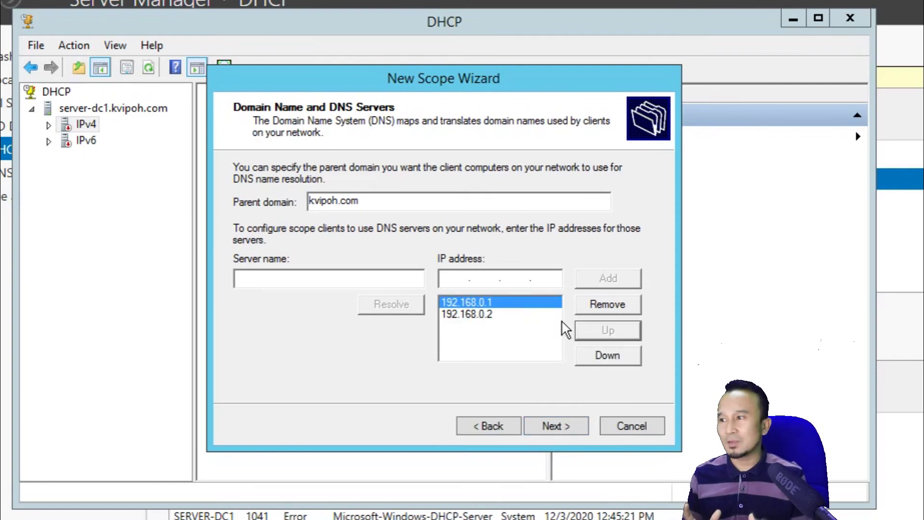
left_click(508, 315)
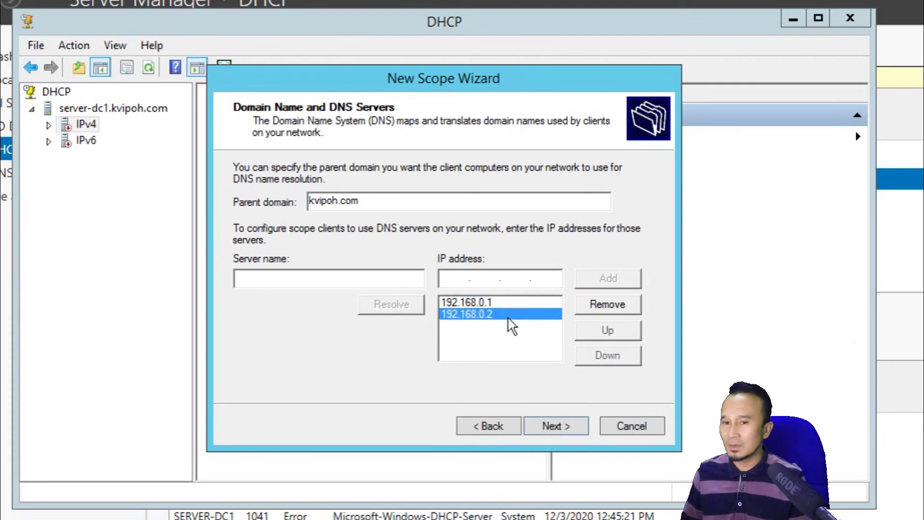
left_click(610, 328)
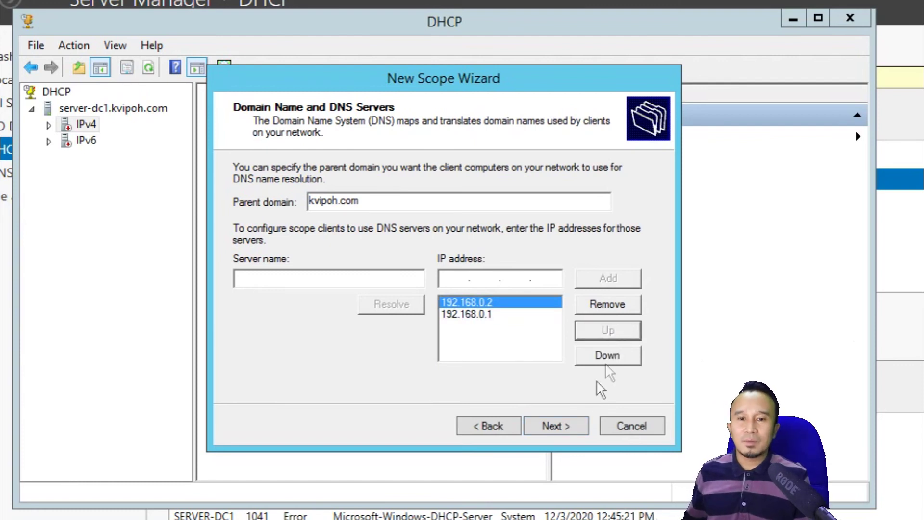
- Accept the kvipoh.com DNS settings, leave WINS servers empty, and finish the wizard with the scope activated now
left_click(561, 428)
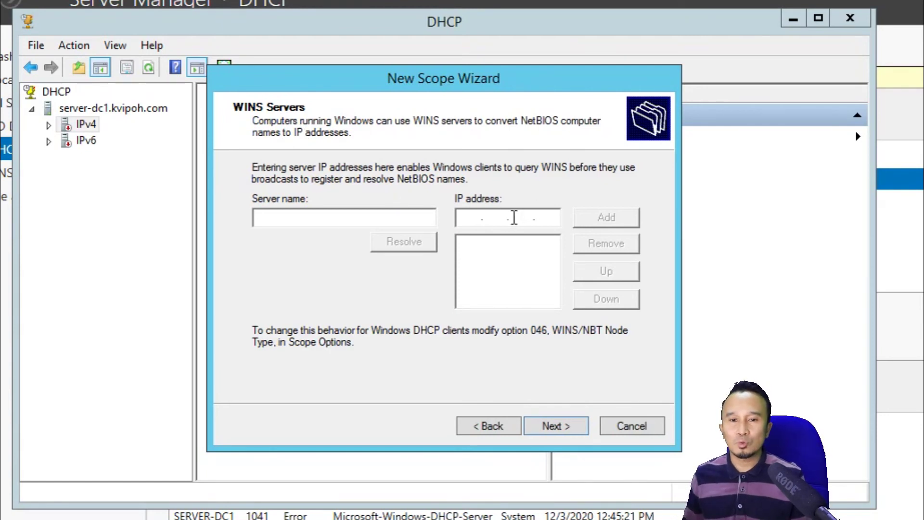
left_click(549, 426)
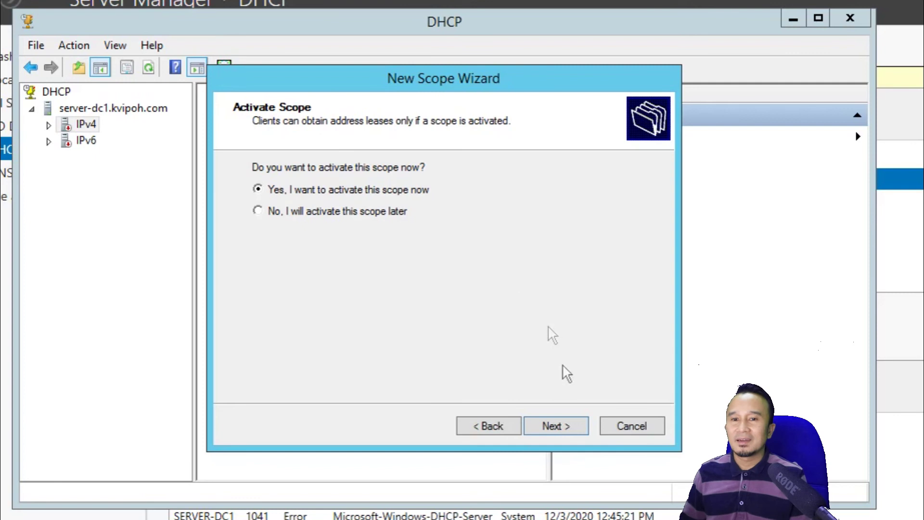
left_click(559, 423)
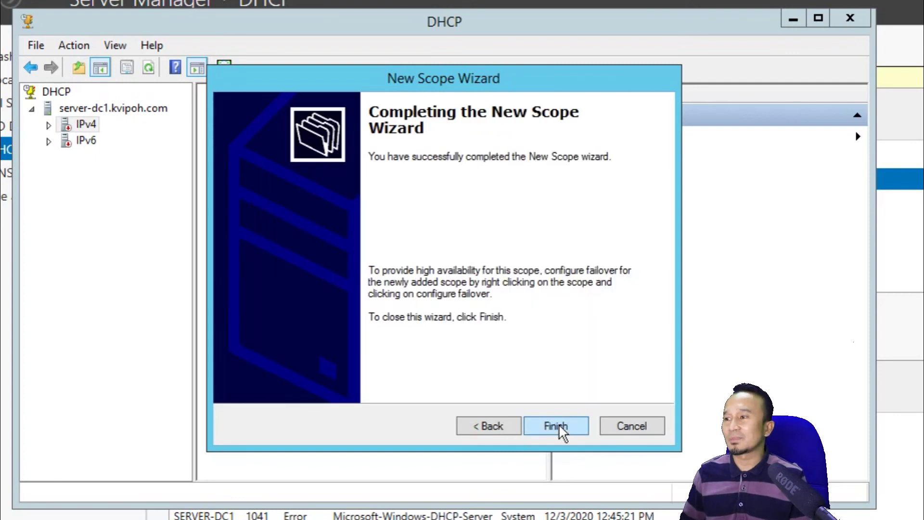
left_click(558, 424)
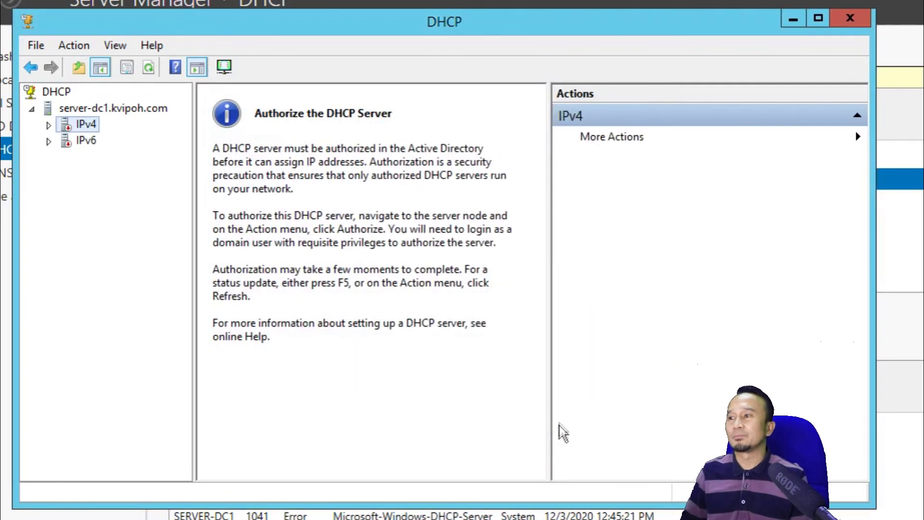
- Expand the IPv4 node and the Makmal SKOR scope to examine the scope's contents
left_click(49, 125)
left_click(124, 141)
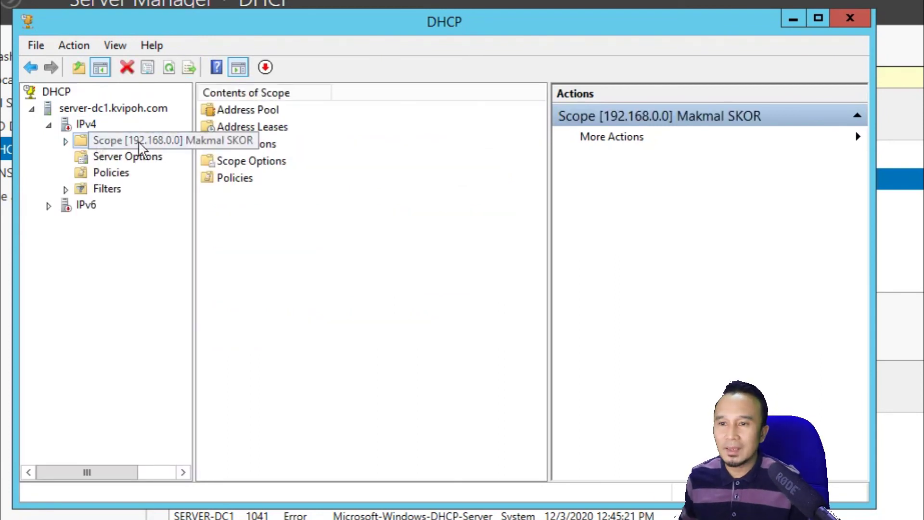
left_click(66, 141)
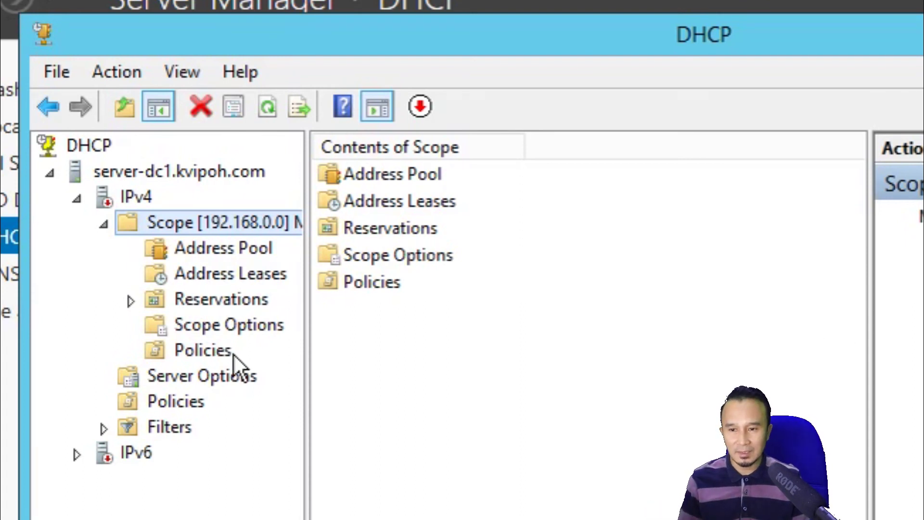
- Bring up the service control actions for the server-dc1.kvipoh.com DHCP server
right_click(186, 166)
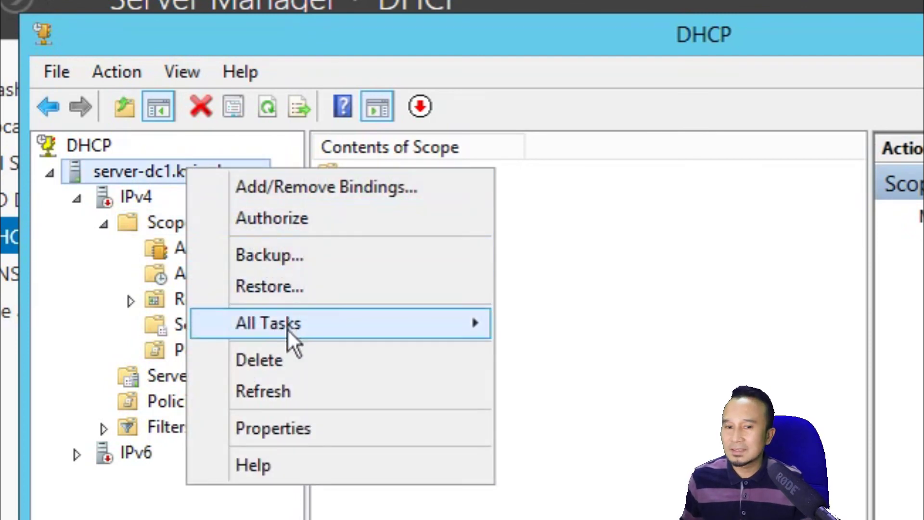
mouse_move(287, 328)
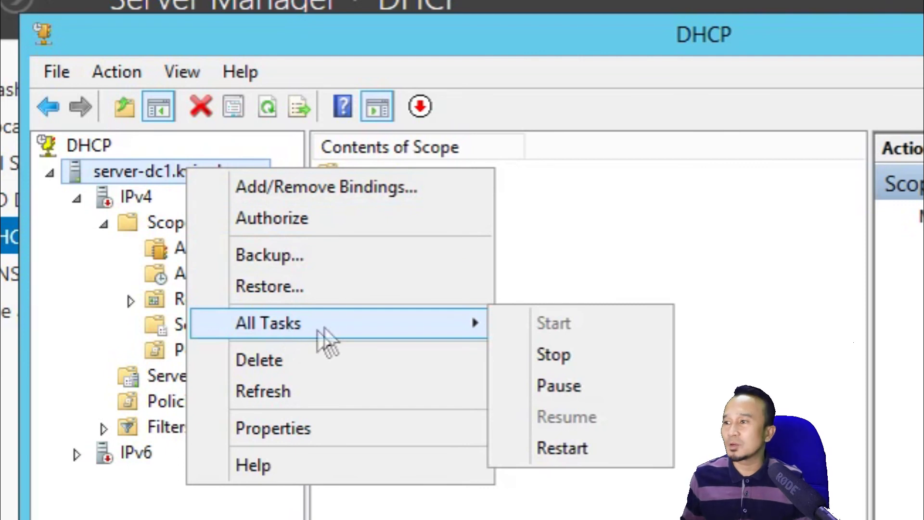